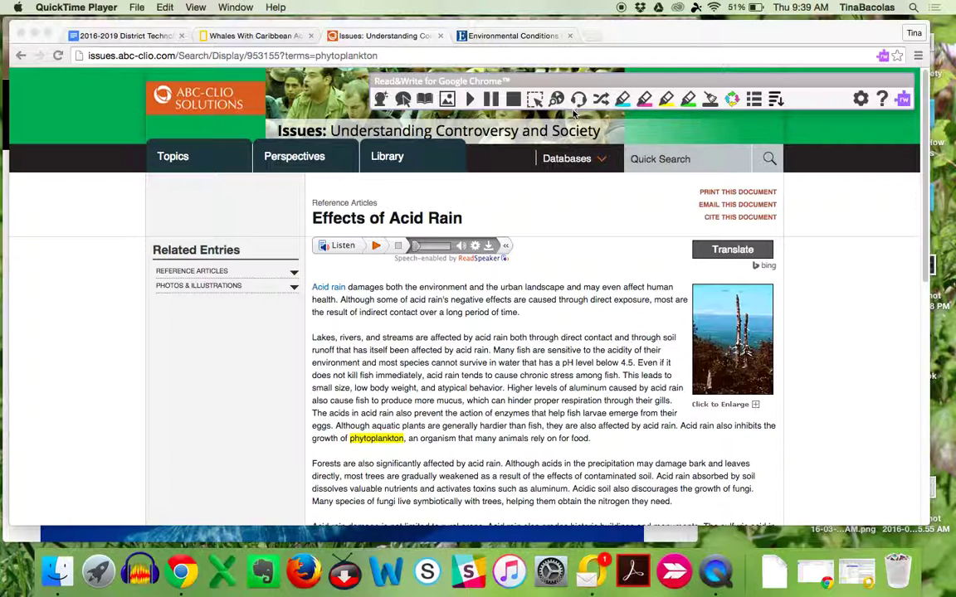
# Step: Bring the Chrome window showing the 'Effects of Acid Rain' article to the front
pyautogui.moveTo(634, 34); pyautogui.dragTo(642, 34)
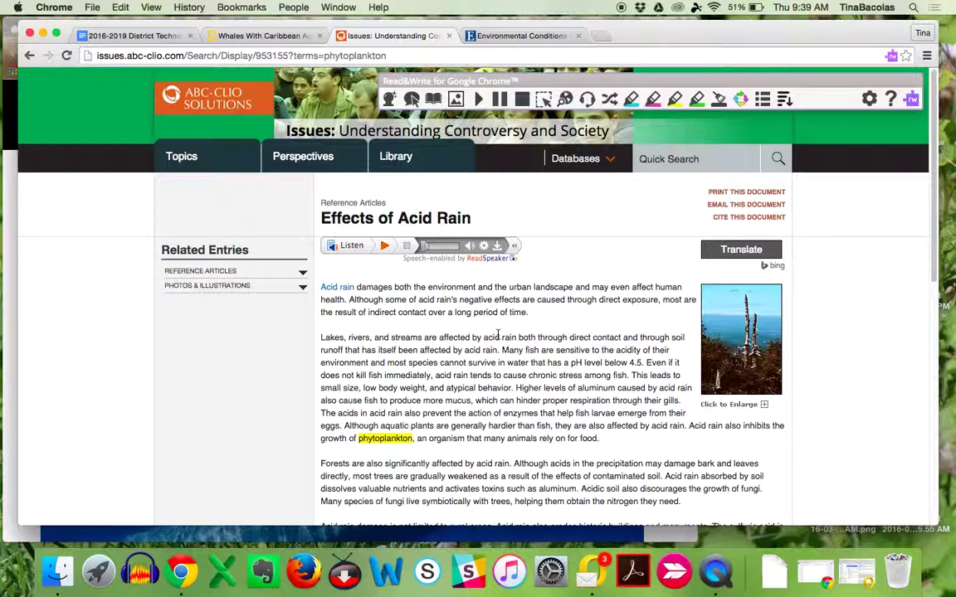
pyautogui.scroll(-2, 464, 274)
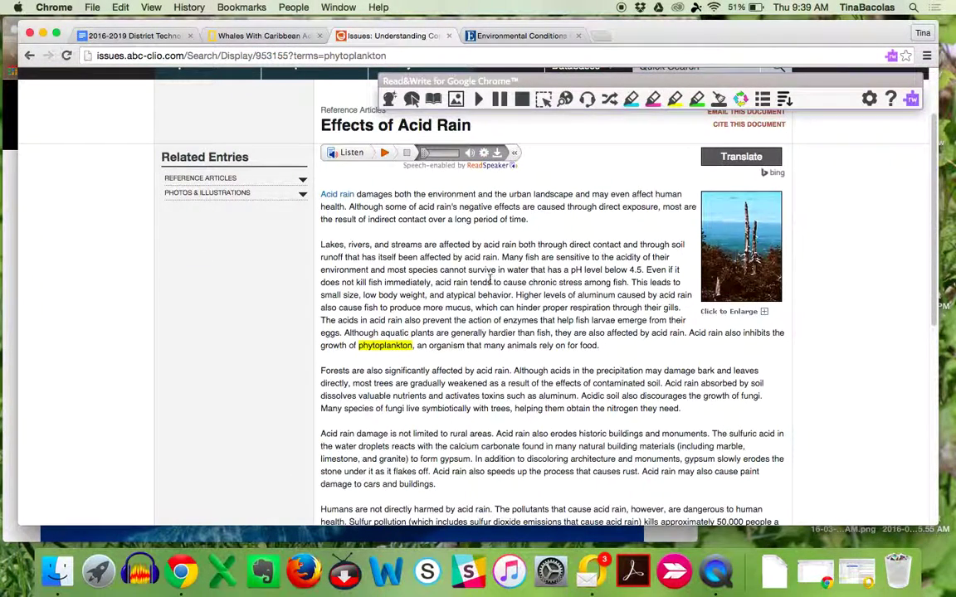
pyautogui.scroll(2, 489, 281)
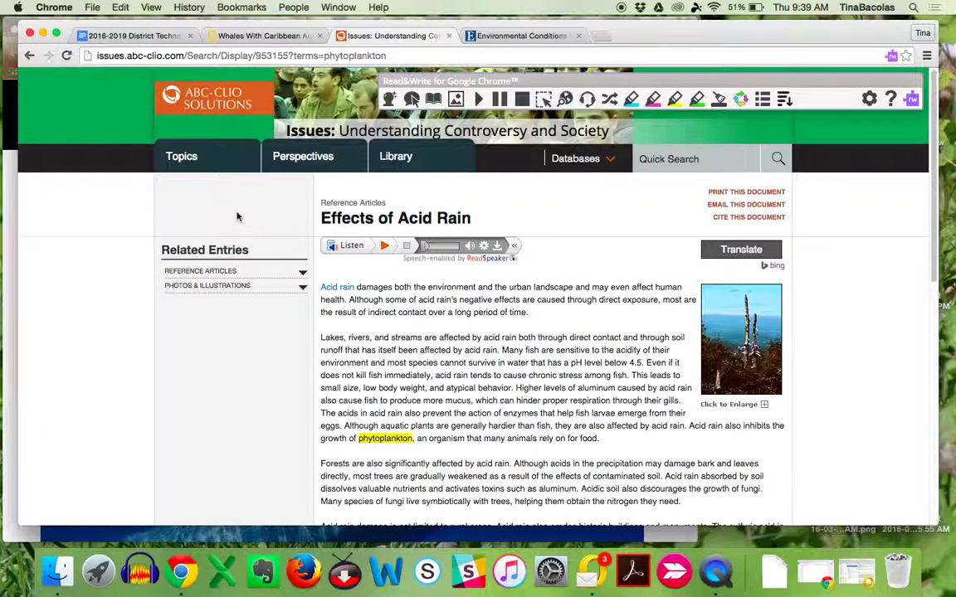
pyautogui.scroll(-1, 296, 189)
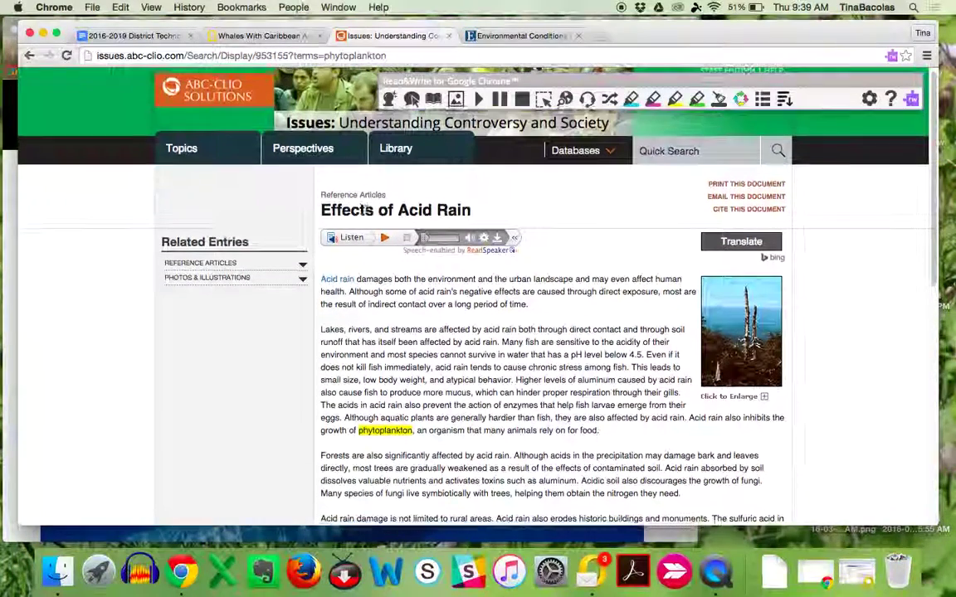
pyautogui.scroll(-1, 433, 204)
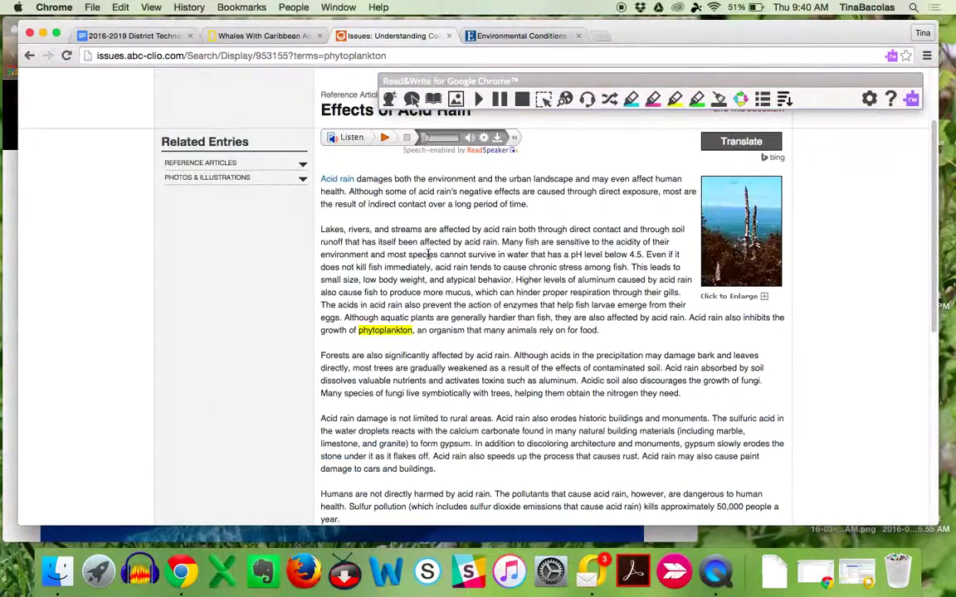
pyautogui.scroll(-10, 415, 249)
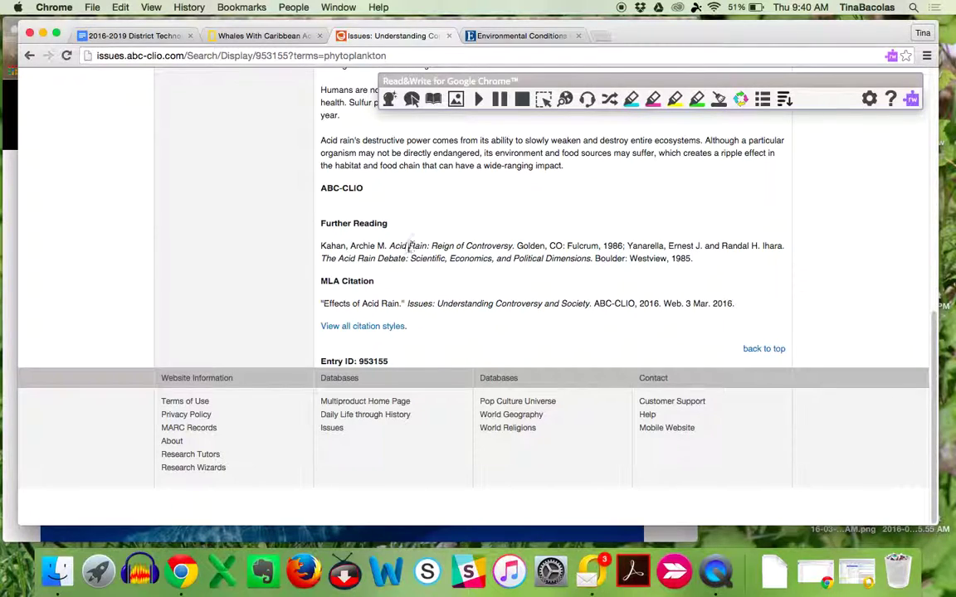
pyautogui.scroll(15, 397, 245)
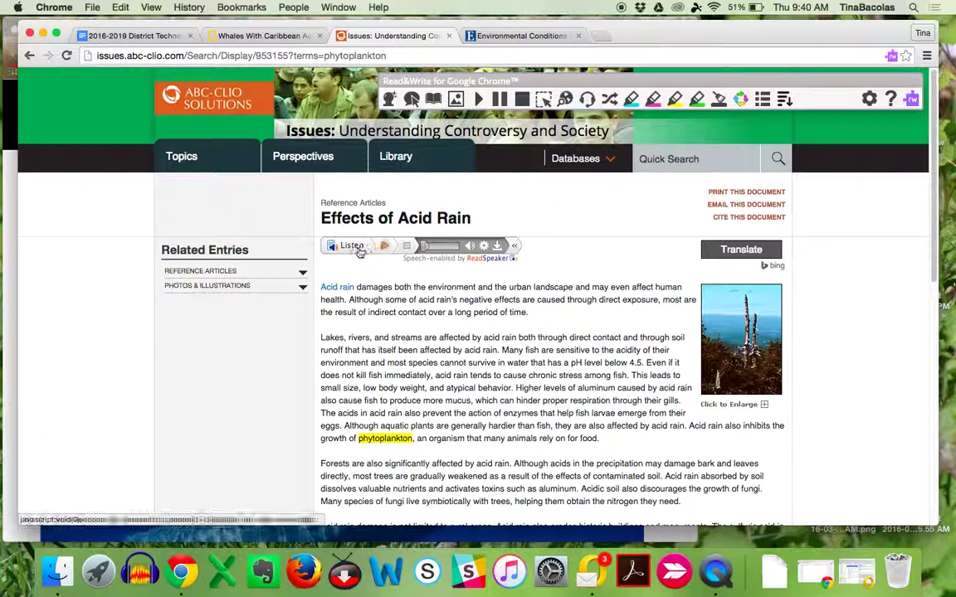
pyautogui.click(382, 248)
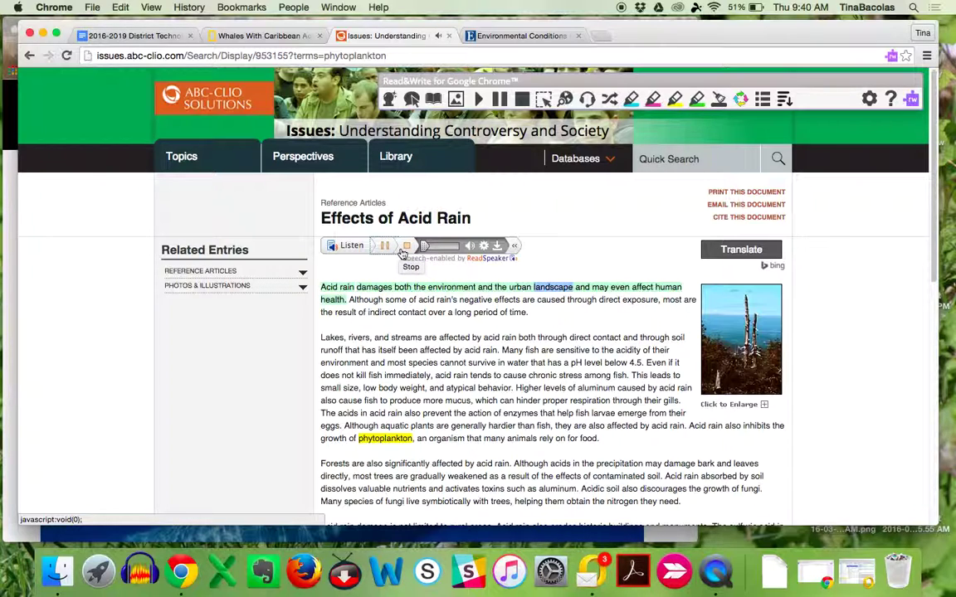
pyautogui.click(405, 248)
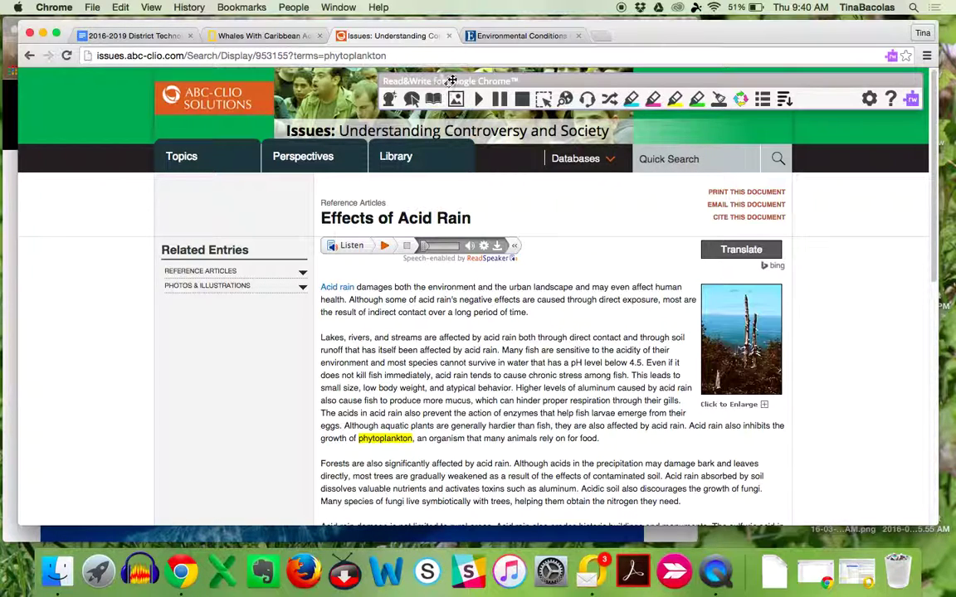
pyautogui.scroll(-3, 578, 341)
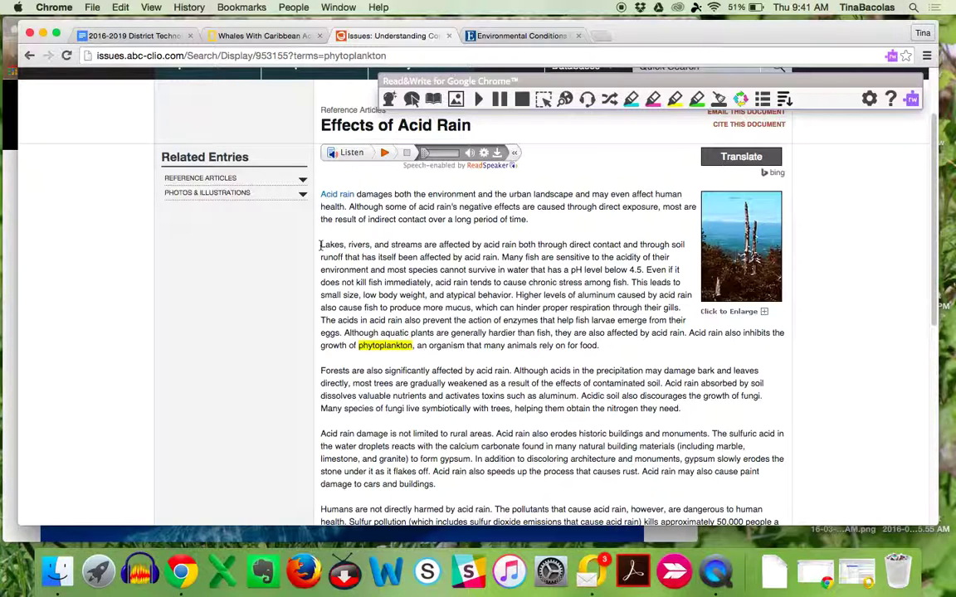
# Step: Highlight the lakes-and-streams, forests, and historic-buildings sentences in blue
pyautogui.moveTo(322, 245)
pyautogui.mouseDown()
pyautogui.moveTo(490, 245)
pyautogui.moveTo(499, 257)
pyautogui.moveTo(319, 244)
pyautogui.mouseUp()
pyautogui.click(499, 257)
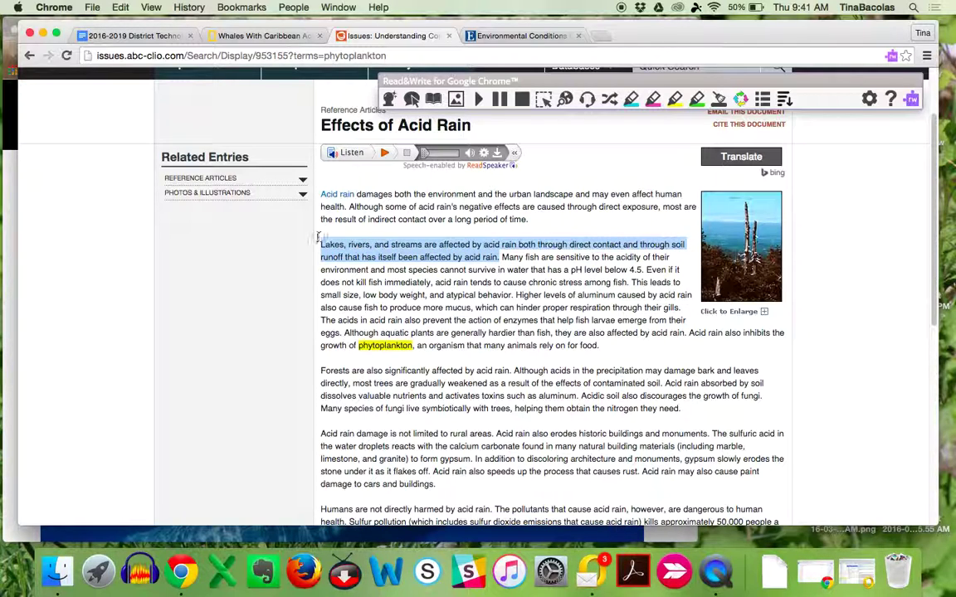
pyautogui.click(635, 100)
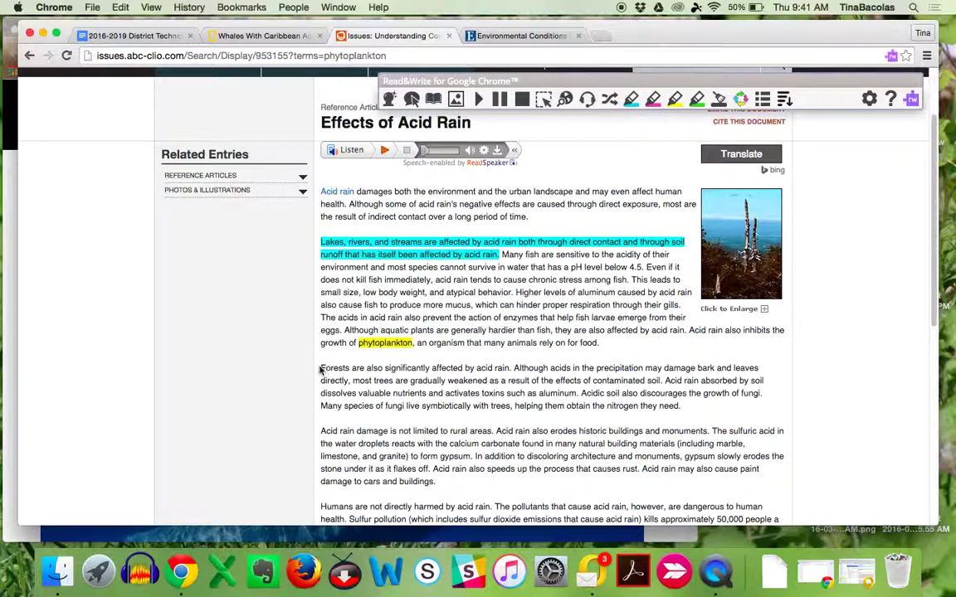
pyautogui.moveTo(322, 368); pyautogui.dragTo(509, 370)
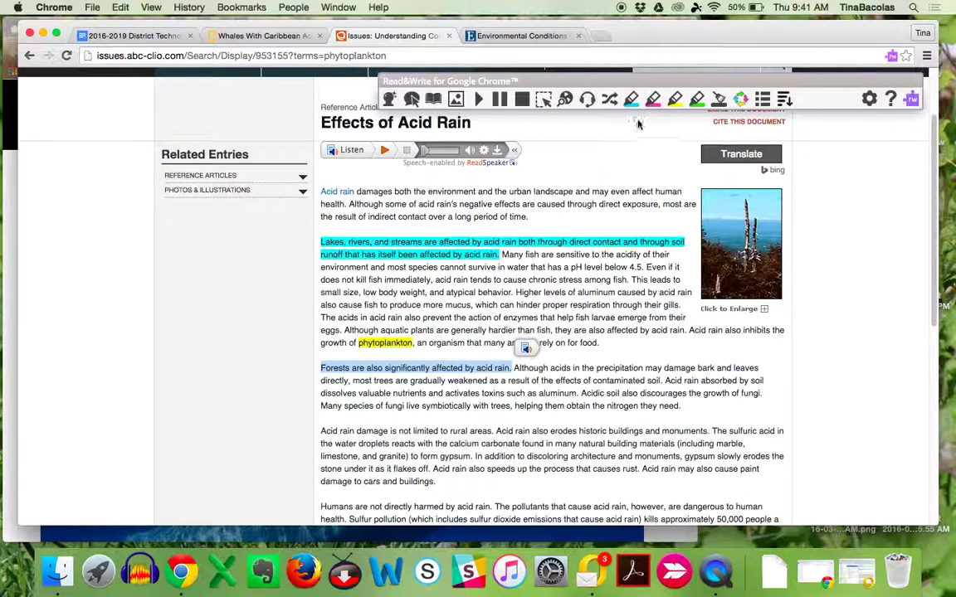
pyautogui.click(631, 99)
pyautogui.scroll(-2, 496, 340)
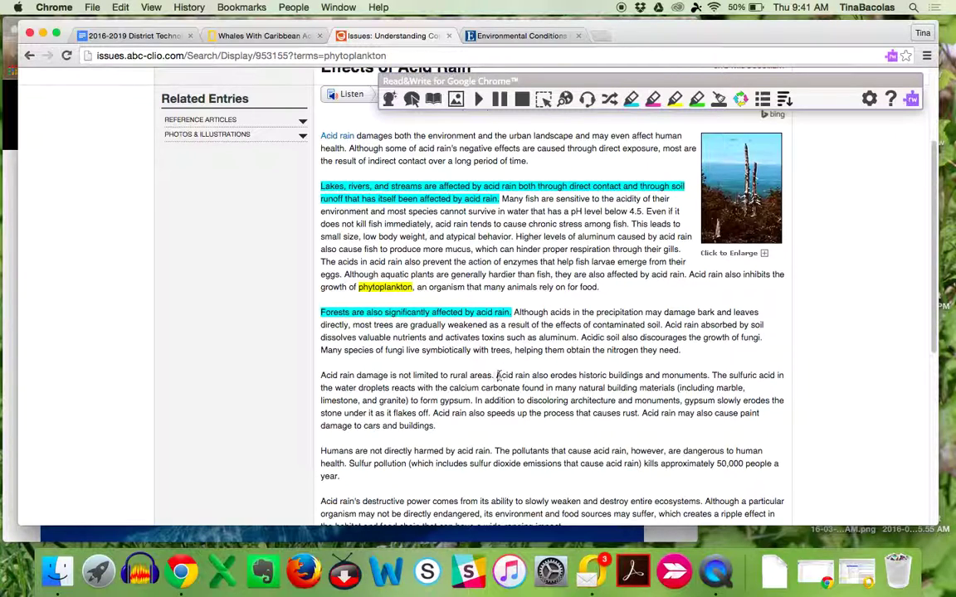
pyautogui.moveTo(496, 375); pyautogui.dragTo(711, 375)
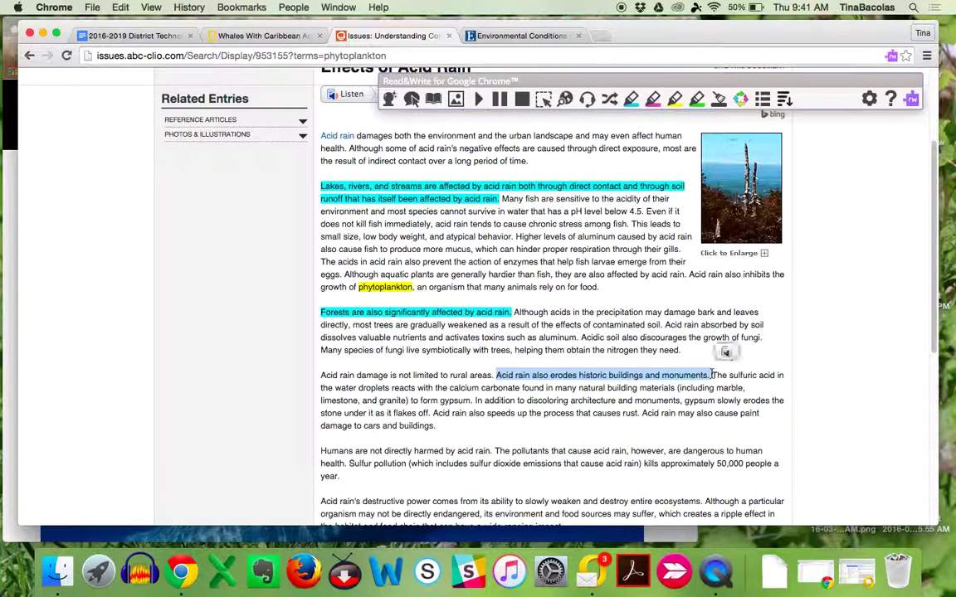
pyautogui.click(631, 99)
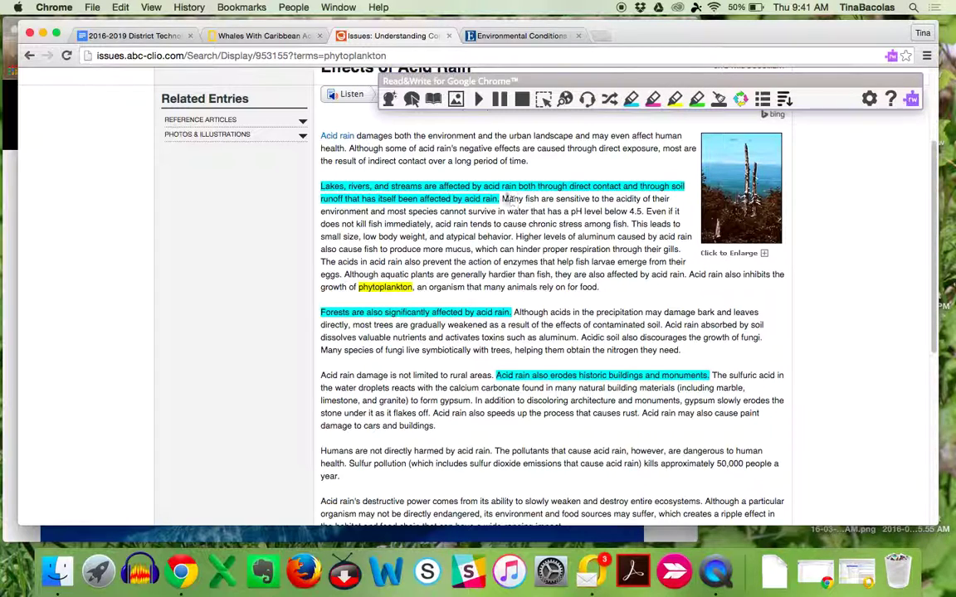
# Step: Highlight the fish-and-pH sentence and the Humans paragraph in green
pyautogui.moveTo(503, 199); pyautogui.dragTo(644, 208)
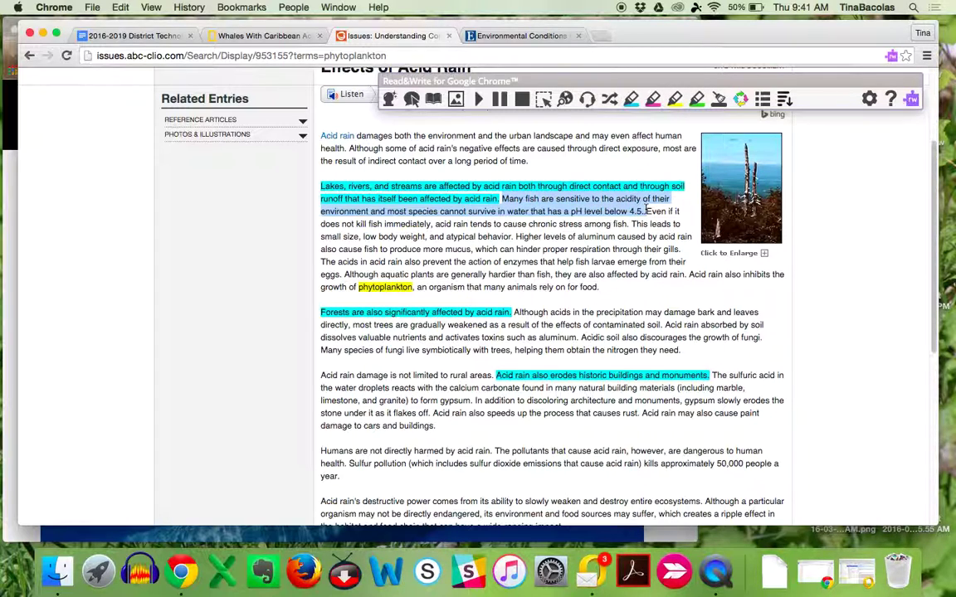
pyautogui.click(697, 99)
pyautogui.scroll(-3, 576, 258)
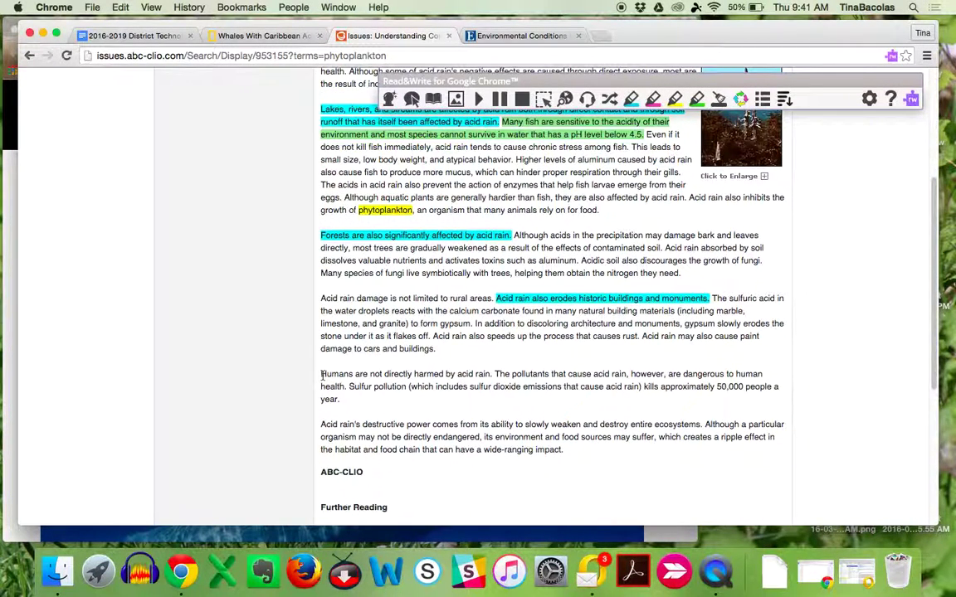
pyautogui.moveTo(322, 375)
pyautogui.mouseDown()
pyautogui.moveTo(430, 375)
pyautogui.moveTo(463, 394)
pyautogui.moveTo(514, 393)
pyautogui.moveTo(523, 376)
pyautogui.mouseUp()
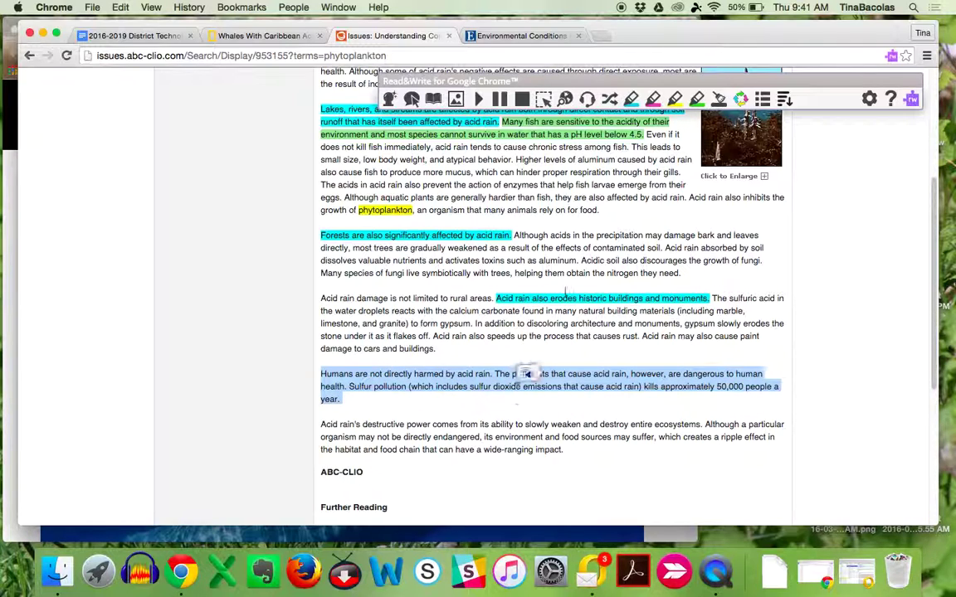
pyautogui.click(697, 99)
# Step: Highlight the sentence about destroying entire ecosystems in yellow
pyautogui.scroll(1, 603, 301)
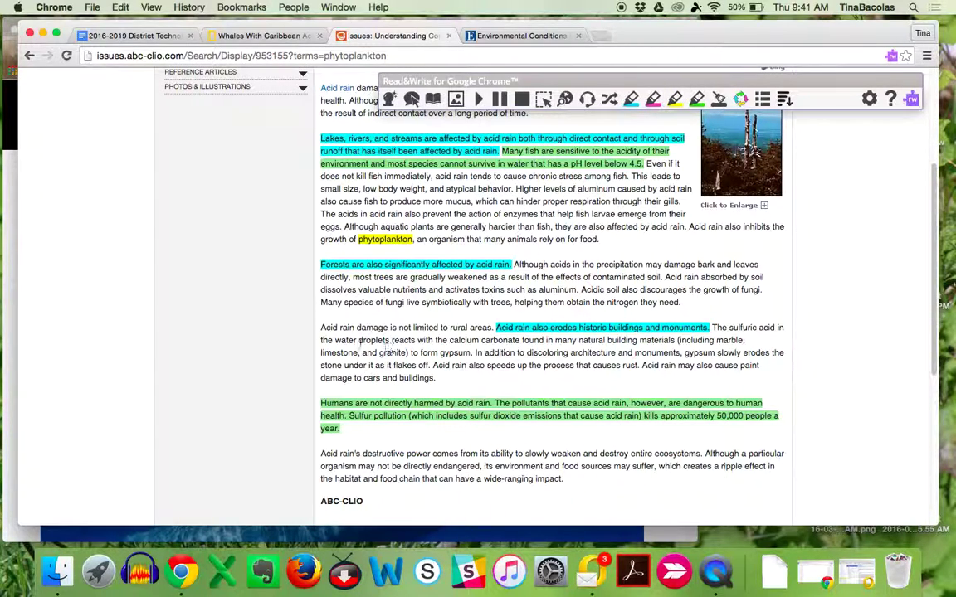
pyautogui.moveTo(320, 454); pyautogui.dragTo(704, 453)
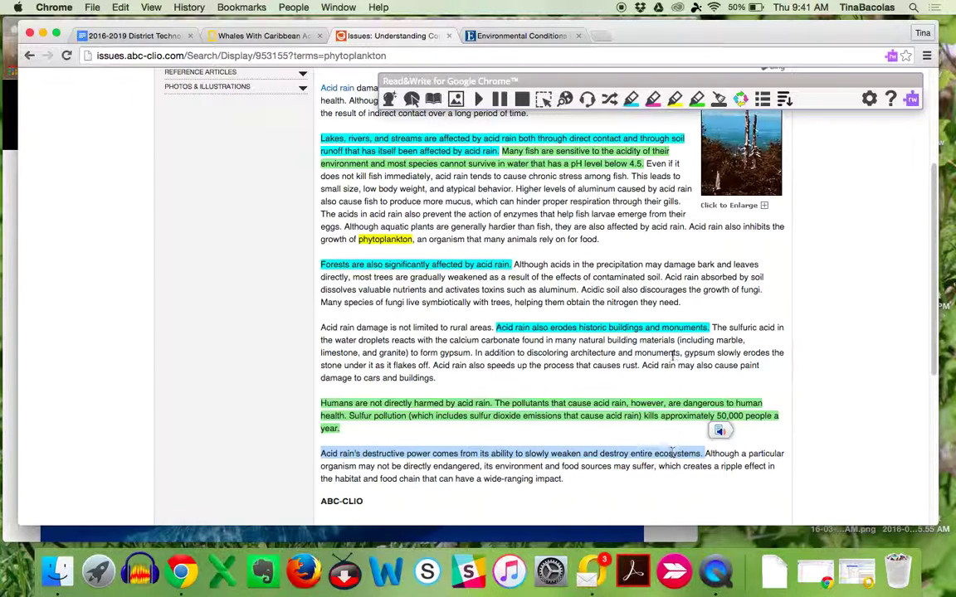
pyautogui.click(676, 100)
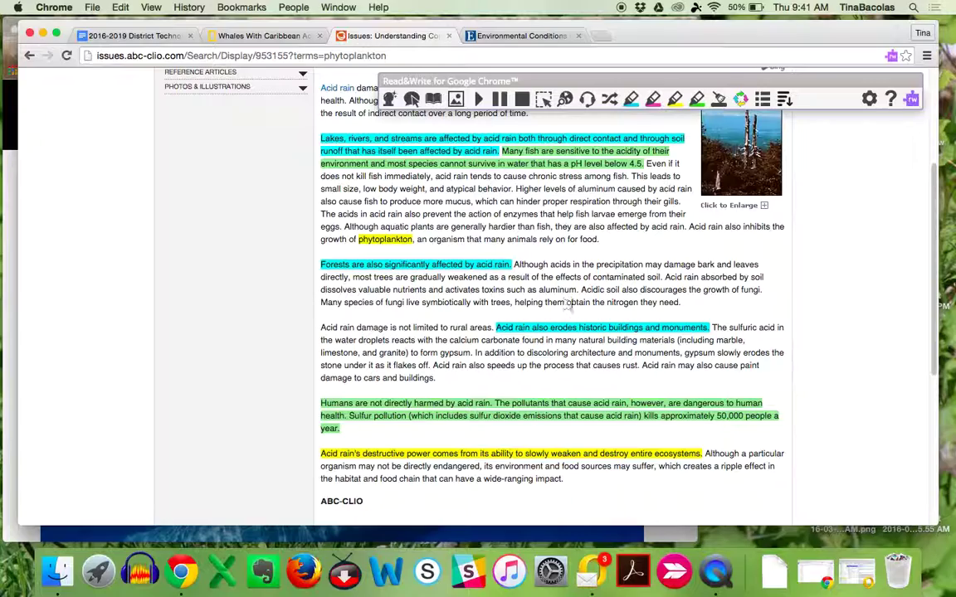
pyautogui.scroll(5, 539, 290)
pyautogui.scroll(-7, 523, 278)
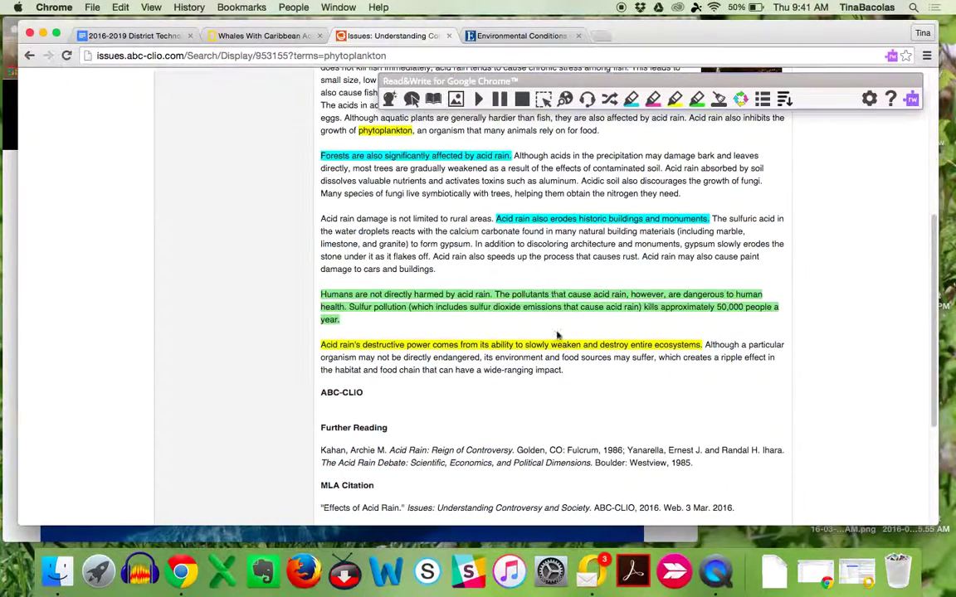
pyautogui.scroll(3, 557, 336)
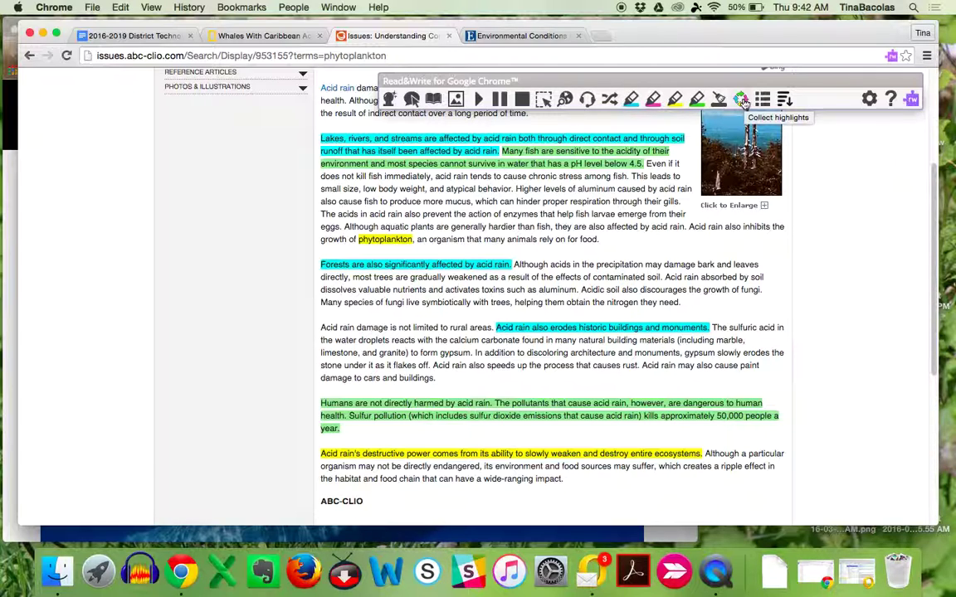
# Step: Collect all six highlights, sorted by colour with every colour checked, into 'Highlights Untitled'
pyautogui.click(743, 100)
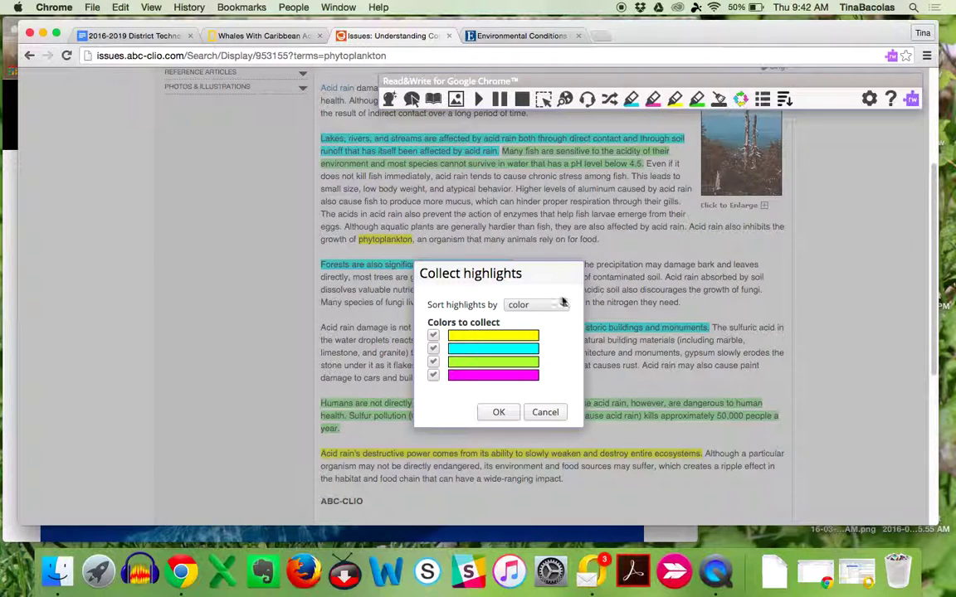
pyautogui.click(498, 413)
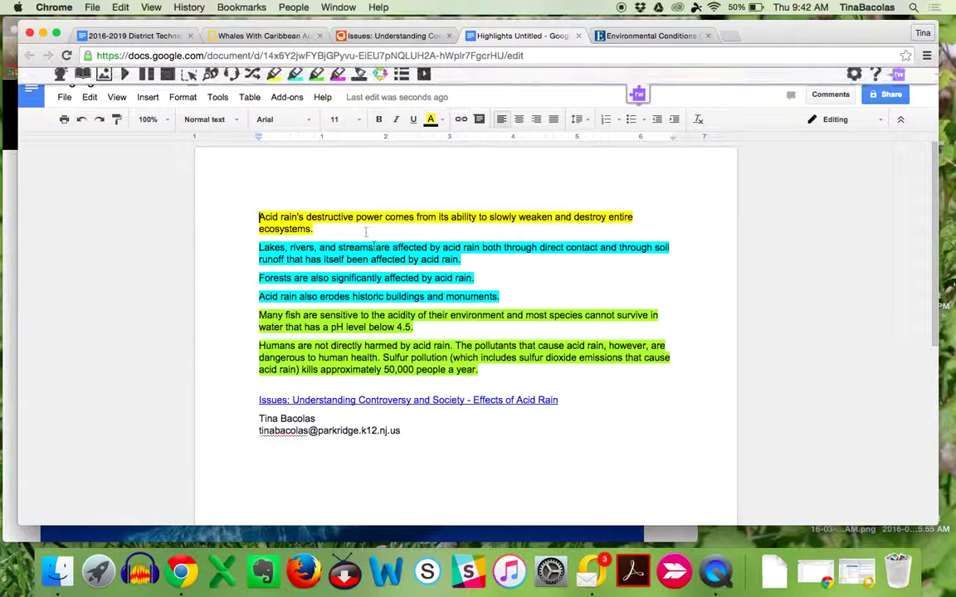
pyautogui.click(315, 229)
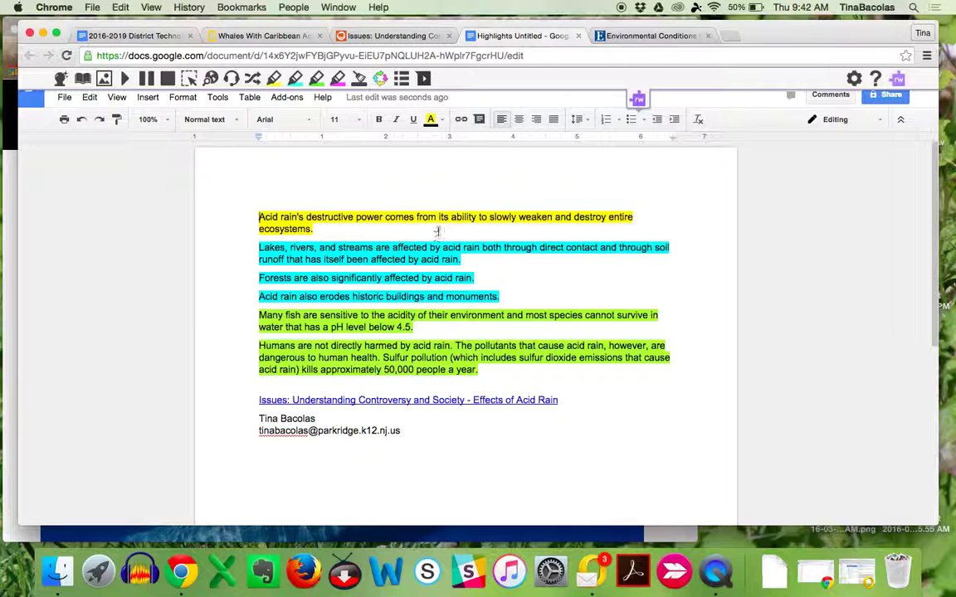
pyautogui.scroll(-1, 440, 374)
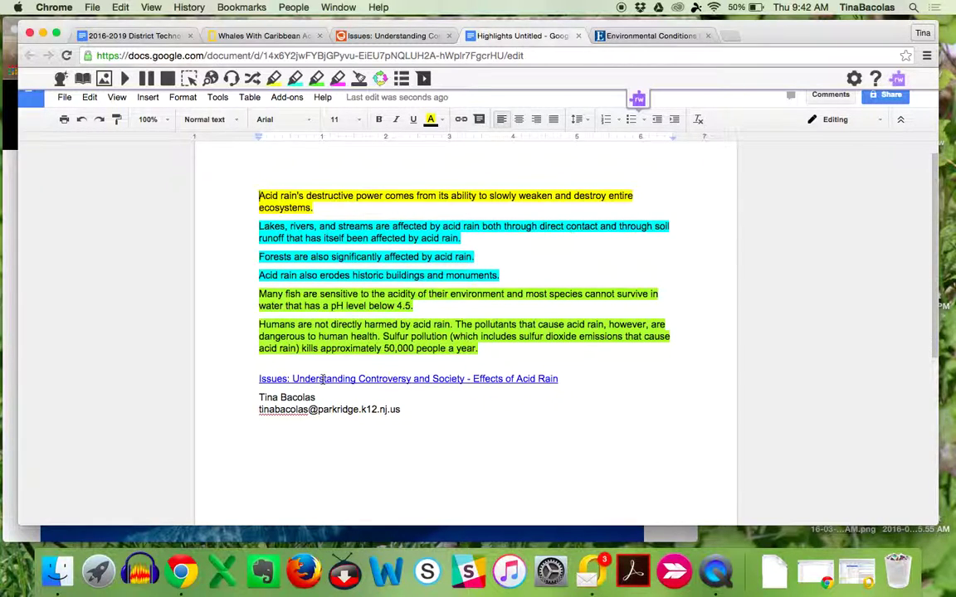
pyautogui.click(323, 379)
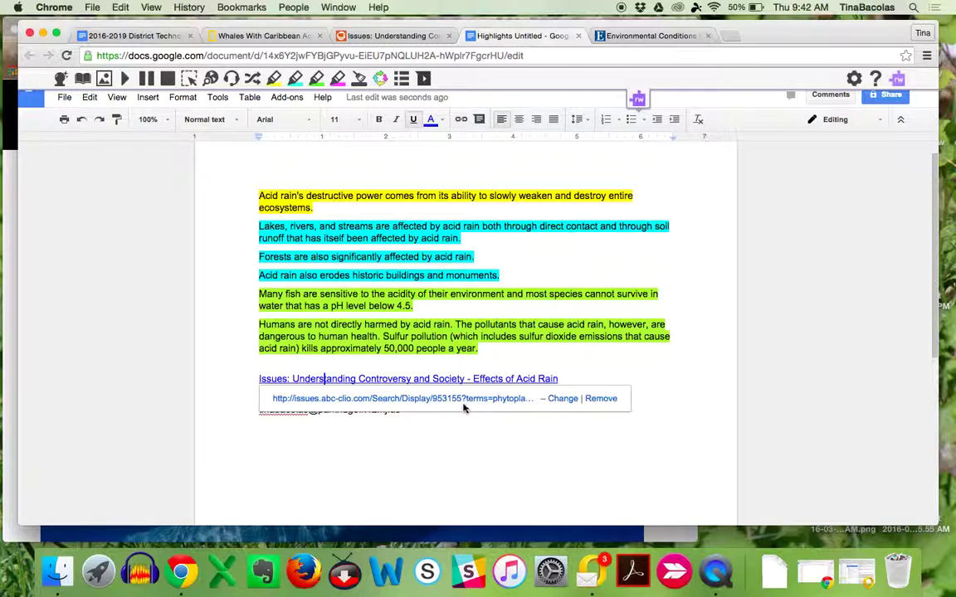
pyautogui.click(497, 350)
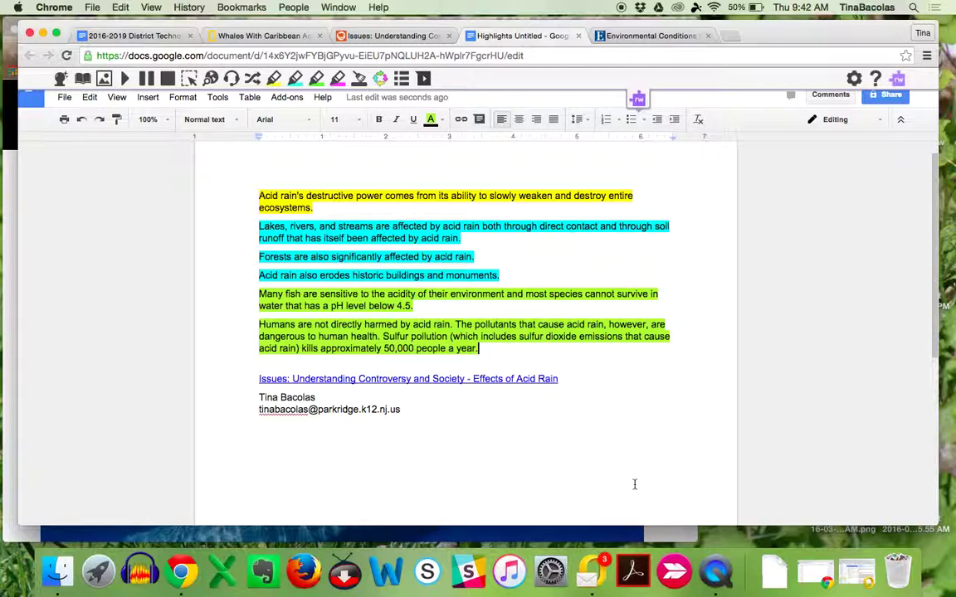
pyautogui.rightClick(719, 571)
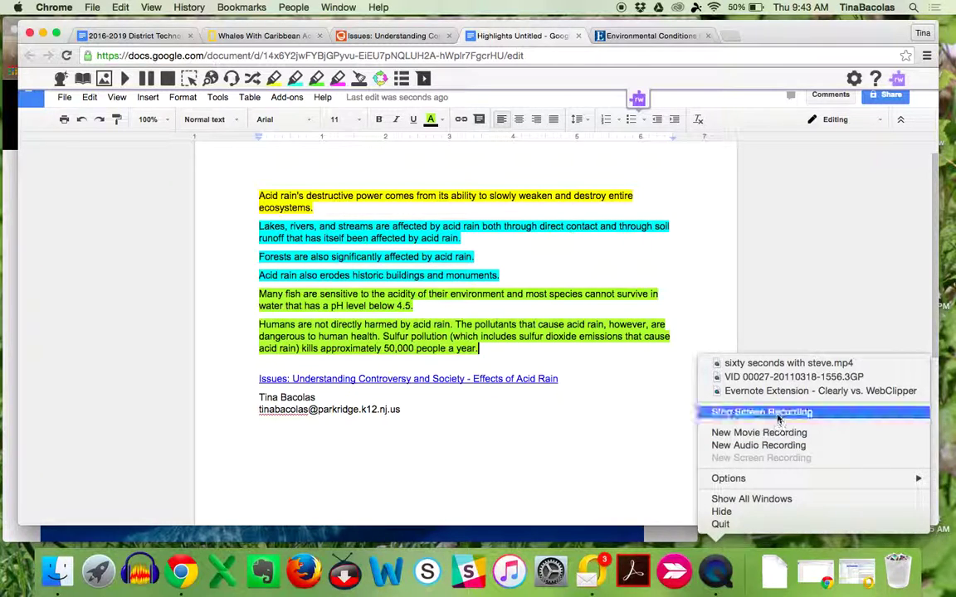